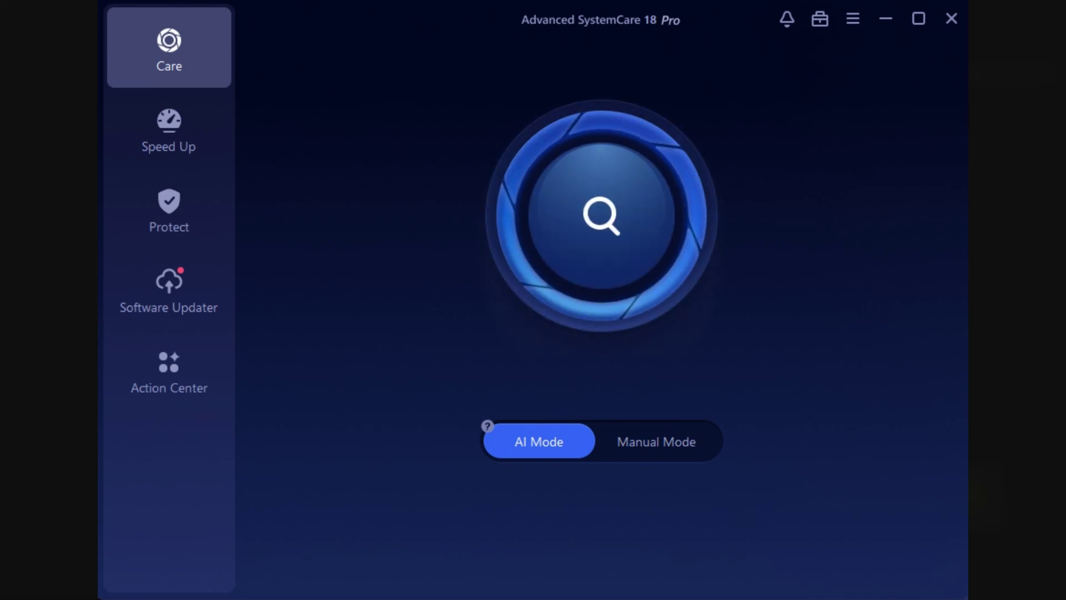
Browse the Speed Up, Protect, Software Updater and Action Center panels
click(168, 130)
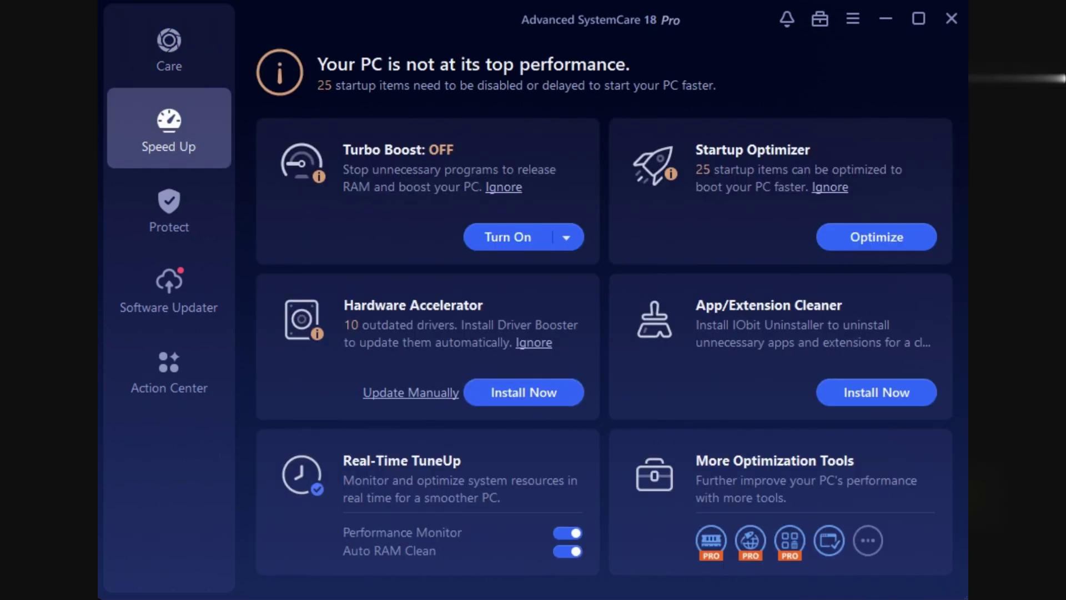
click(168, 210)
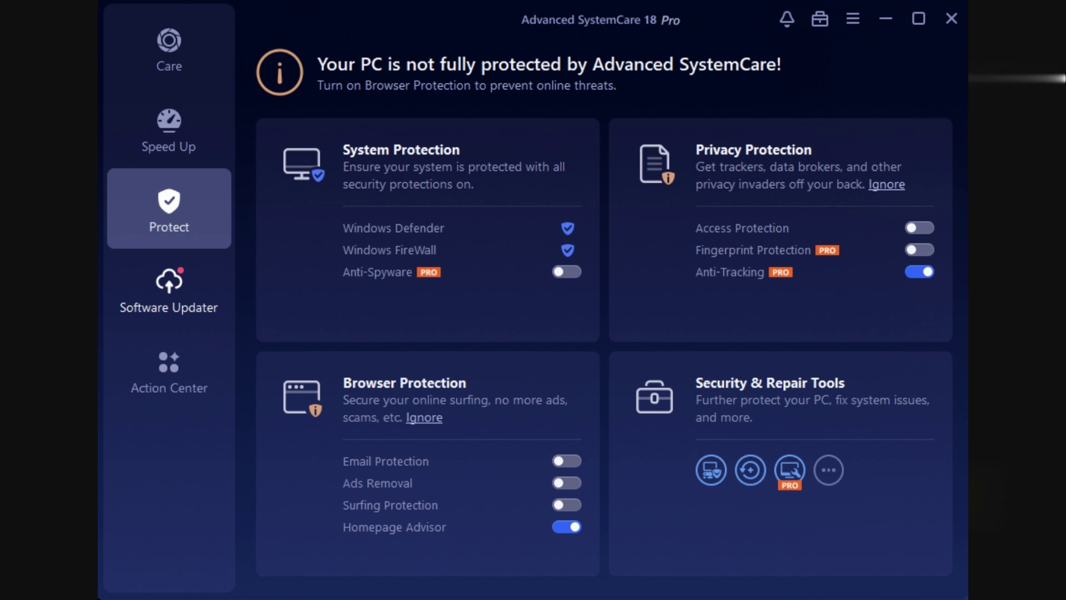
click(168, 290)
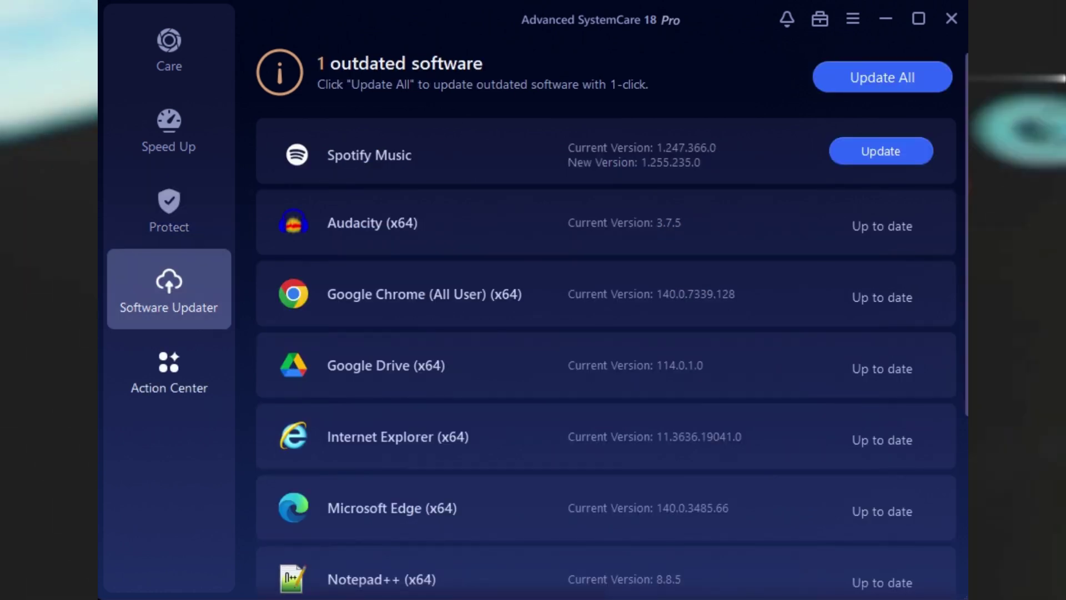
click(168, 371)
Back on the Care page, preview the Manual Mode scan checklist, then restore AI Mode
click(168, 49)
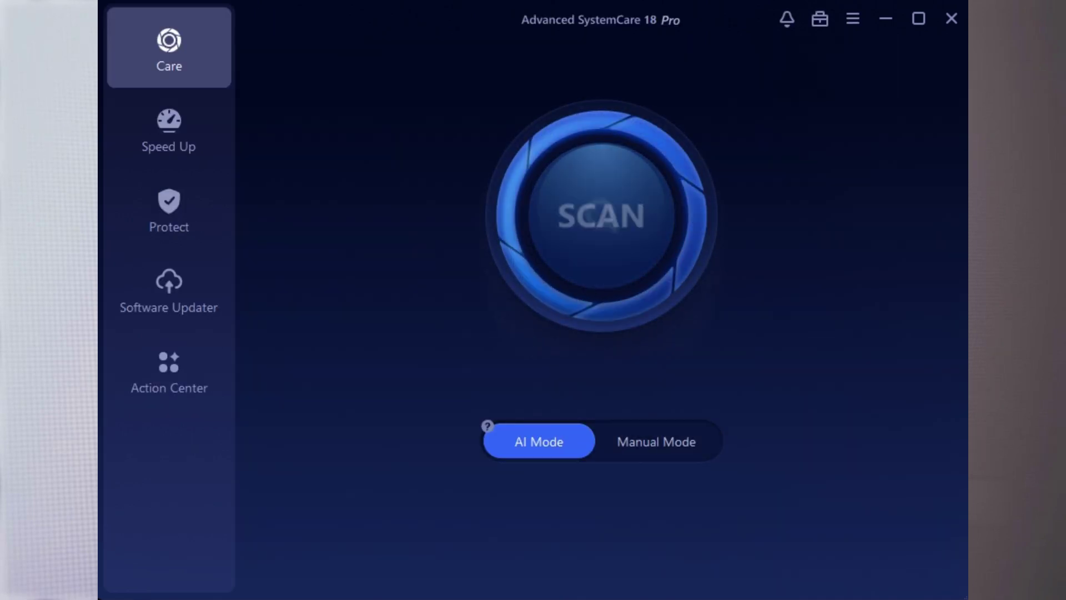
click(656, 442)
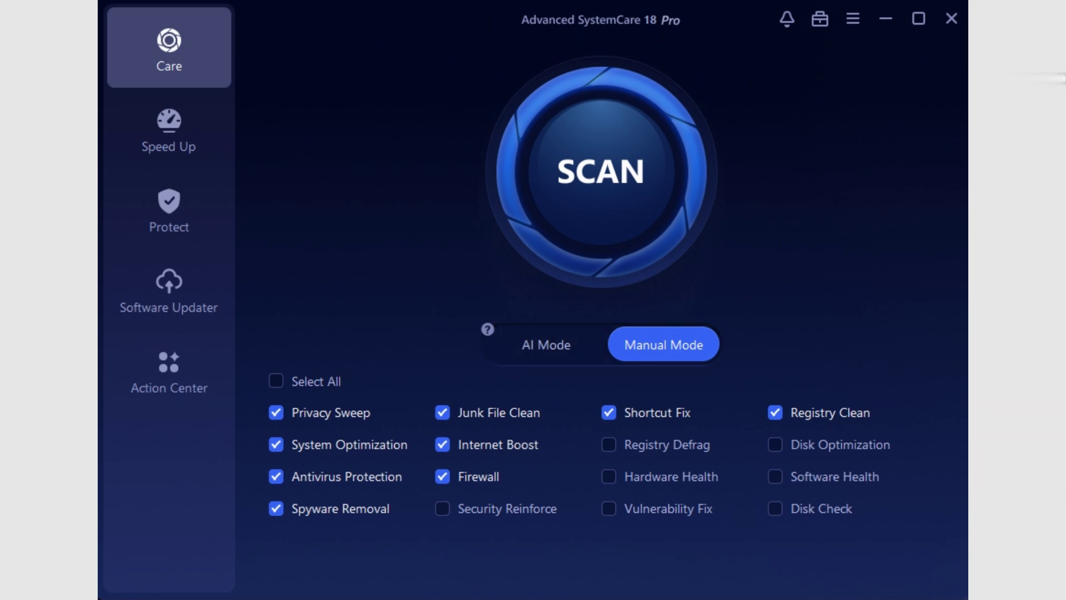
click(546, 345)
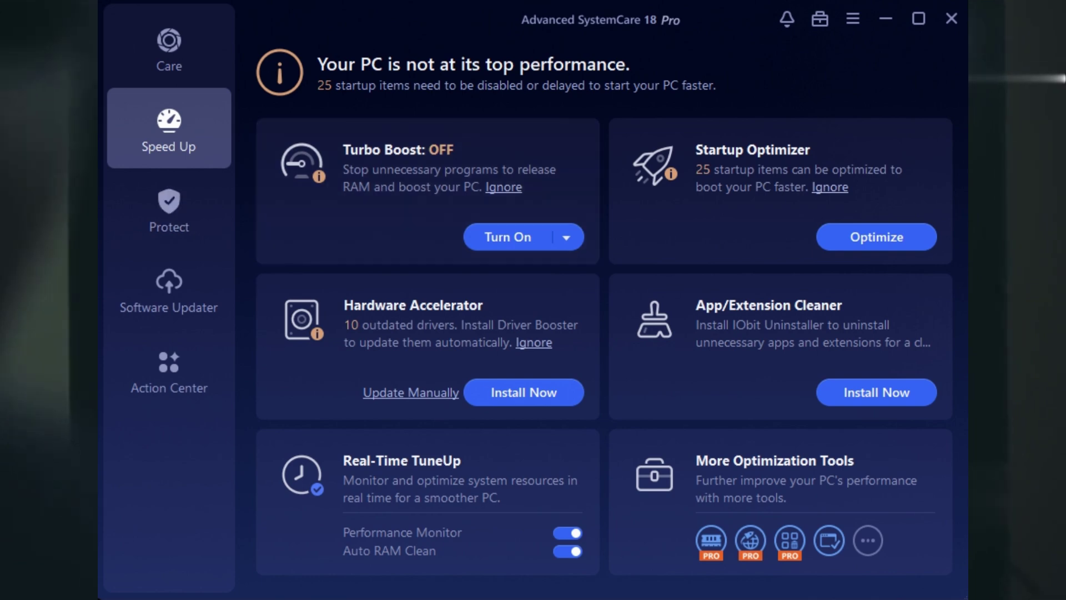
Review the Protect settings and the Action Center product offers
click(170, 211)
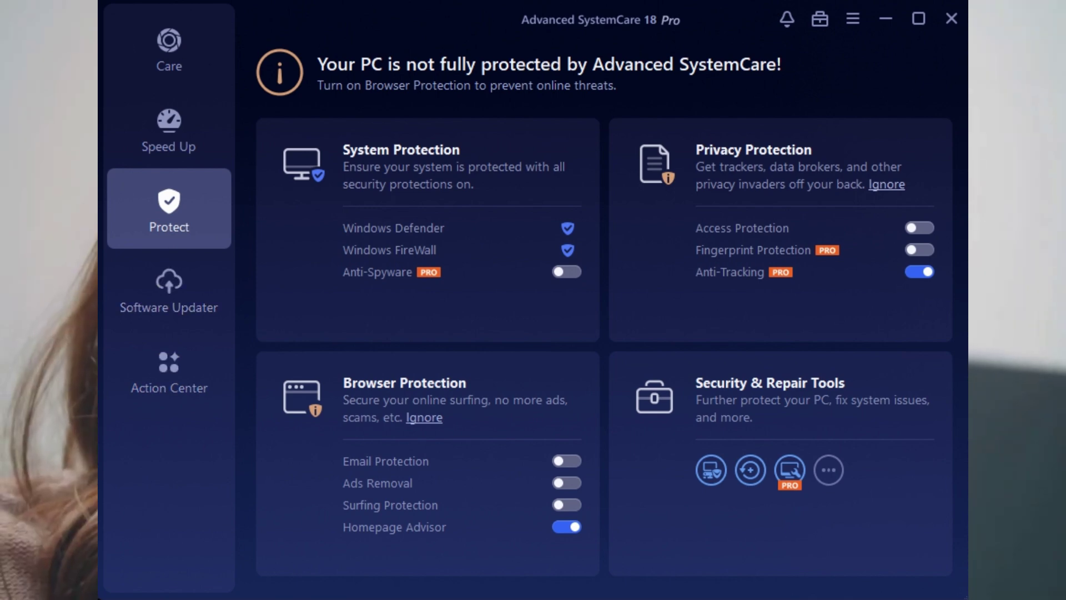
click(168, 372)
scroll(600, 334, down, 3)
scroll(599, 333, down, 2)
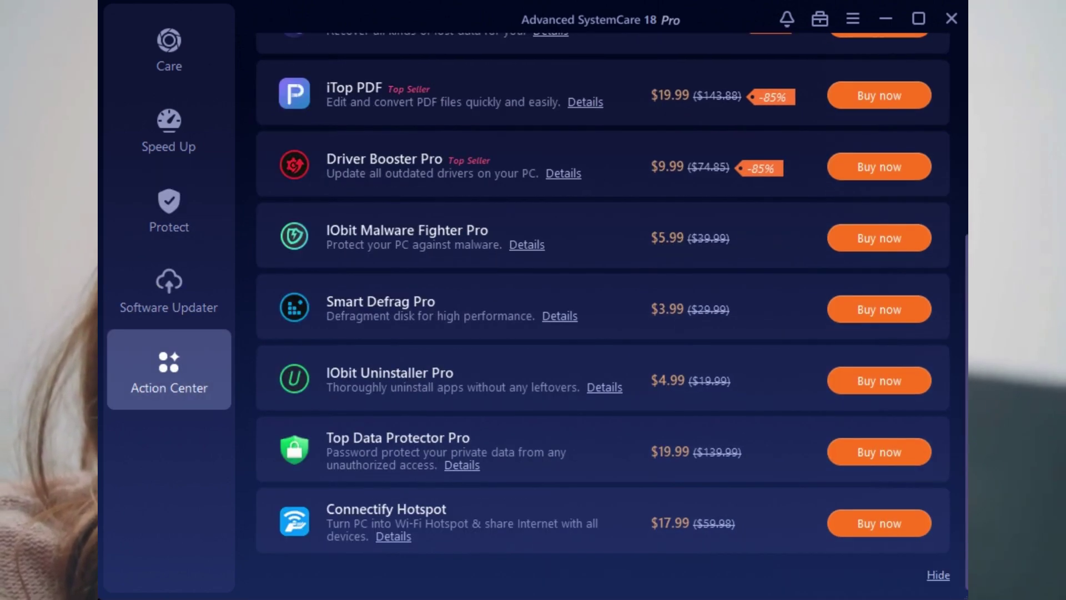
scroll(600, 333, up, 2)
scroll(600, 334, up, 3)
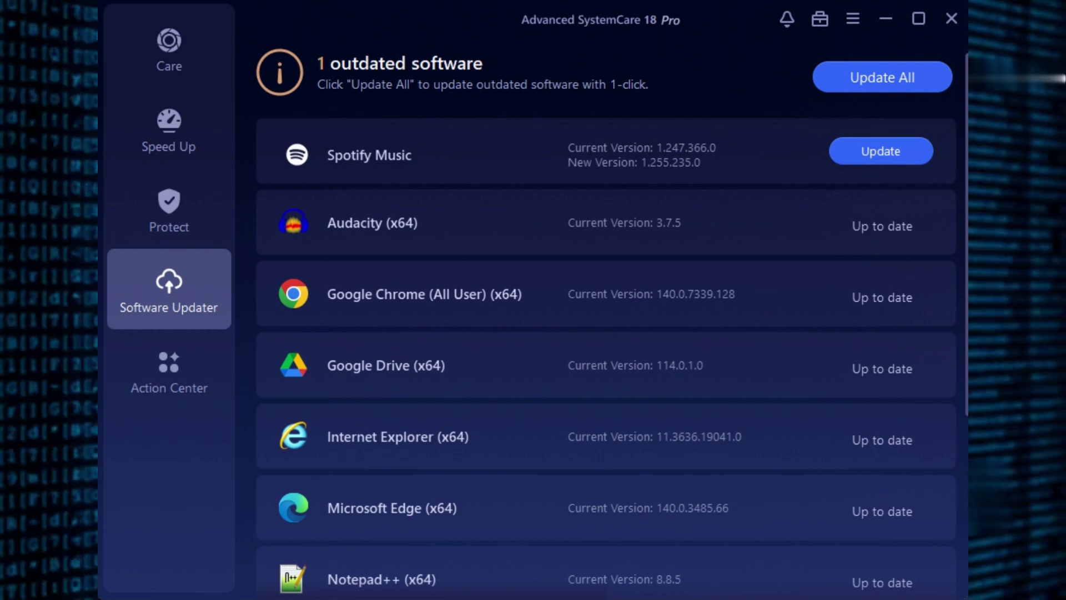
scroll(599, 333, down, 3)
scroll(600, 333, up, 3)
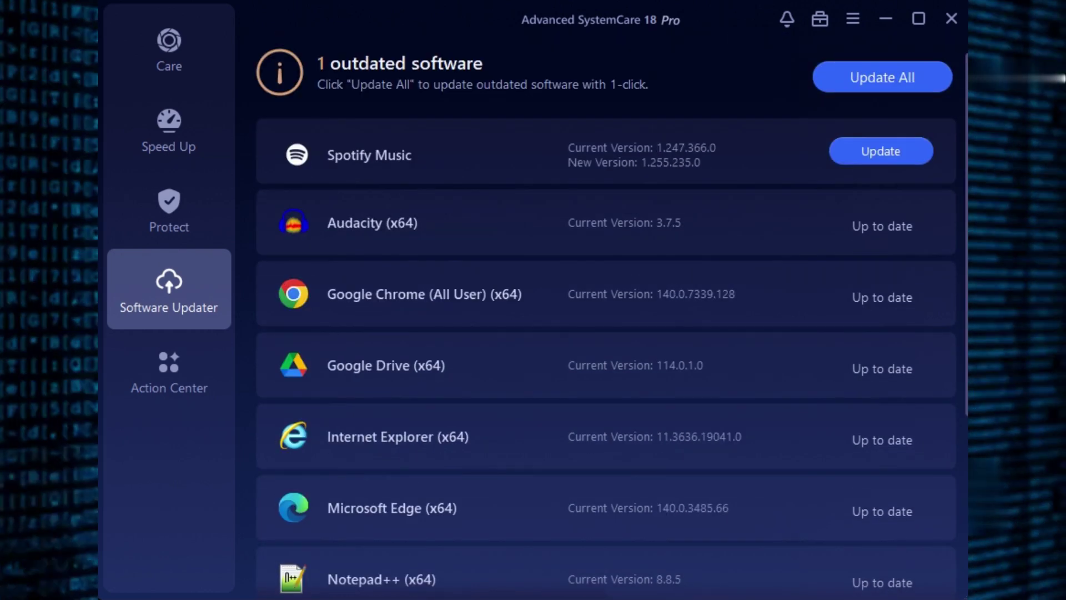
scroll(600, 334, down, 3)
scroll(600, 333, up, 3)
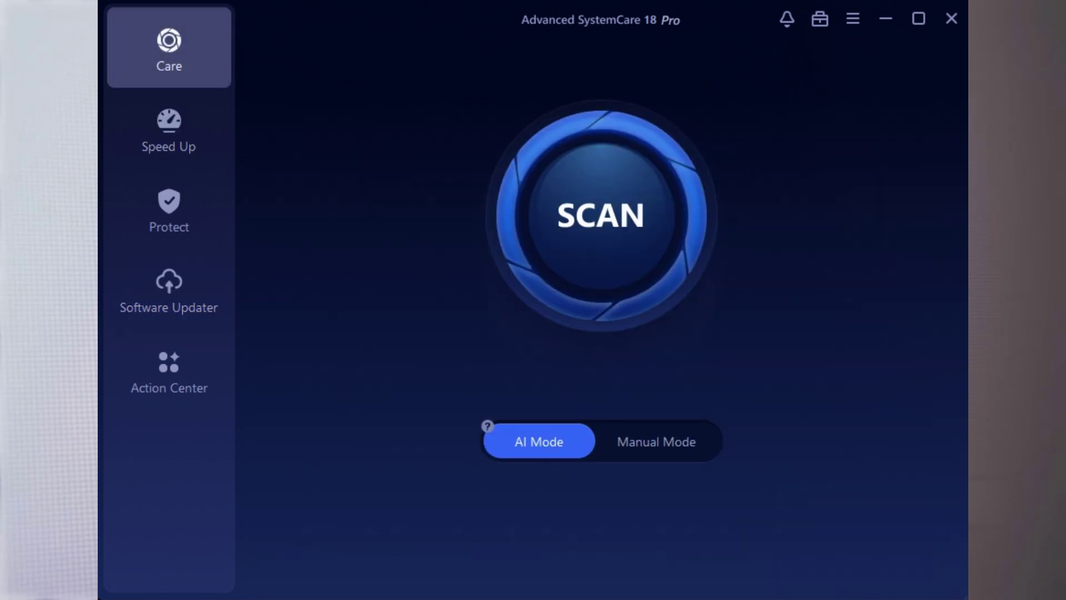
click(657, 441)
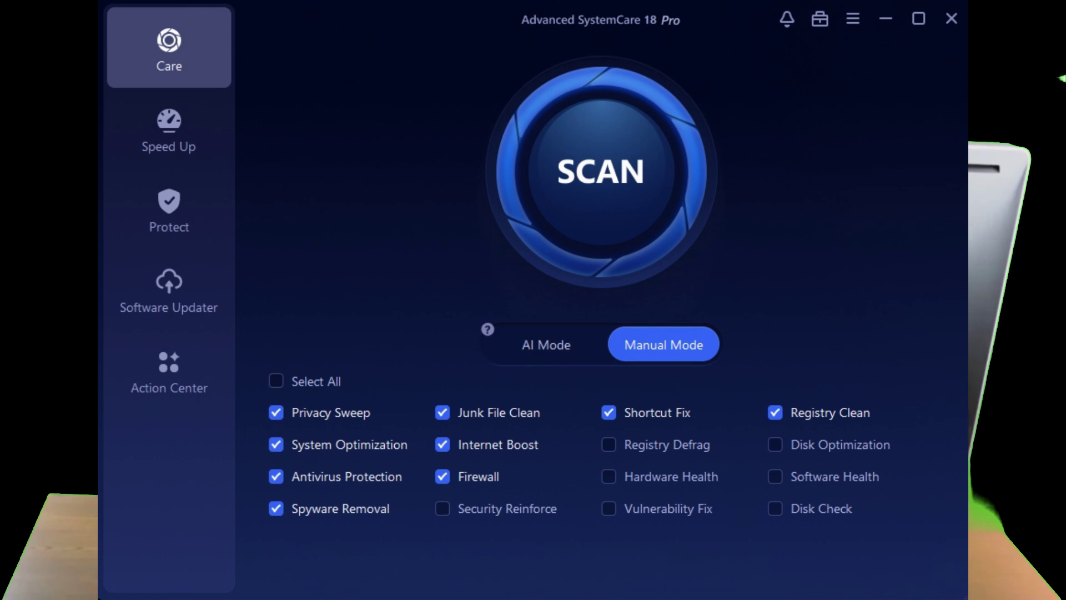
click(546, 345)
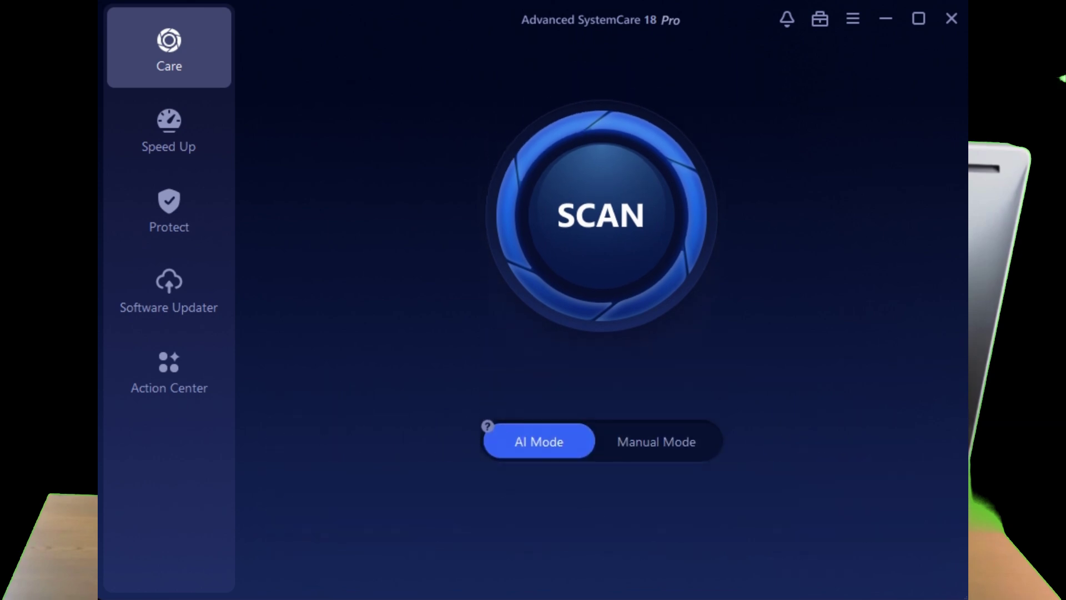